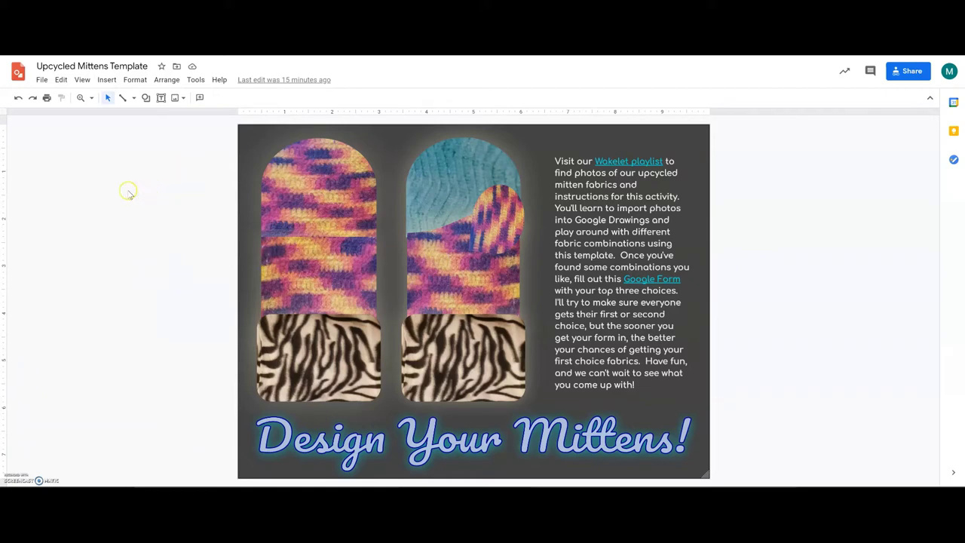
Make a copy of the Upcycled Mittens Template in My Drive, adding the student's name before the suggested copy name.
left_click(41, 81)
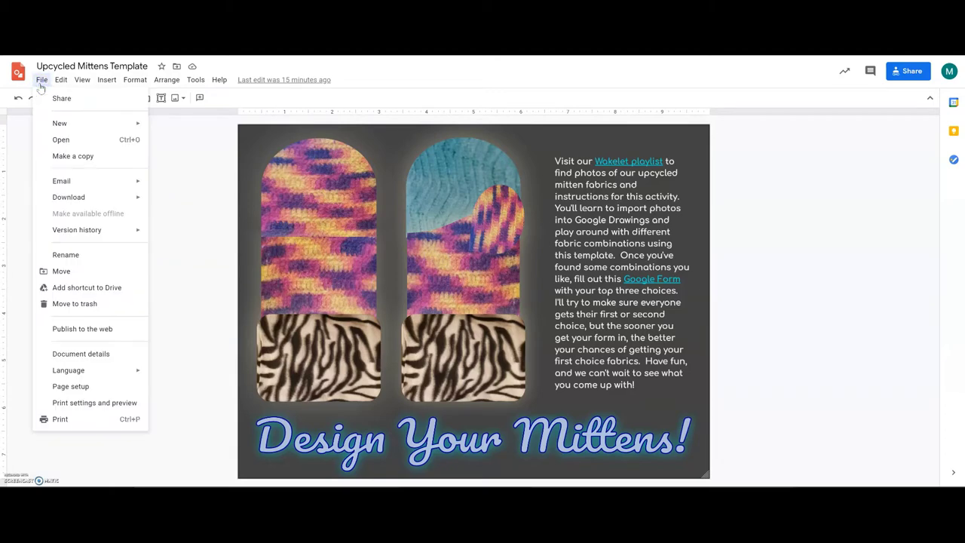
left_click(69, 228)
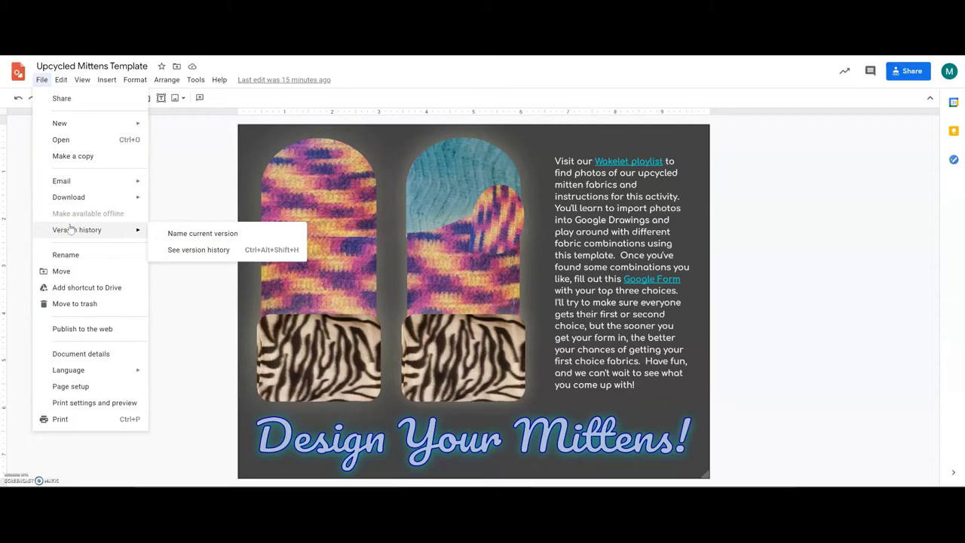
left_click(83, 158)
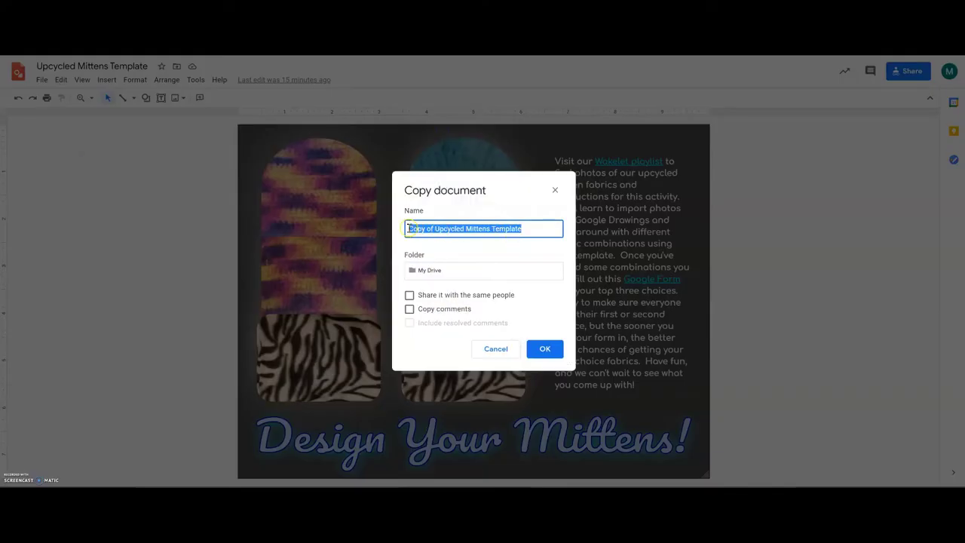
left_click(408, 228)
type("M")
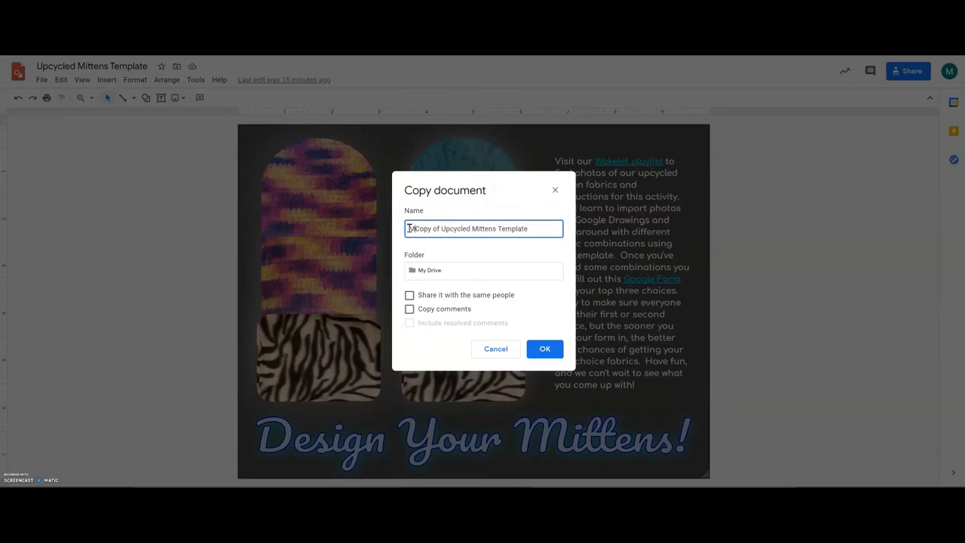
type(" Reinero-")
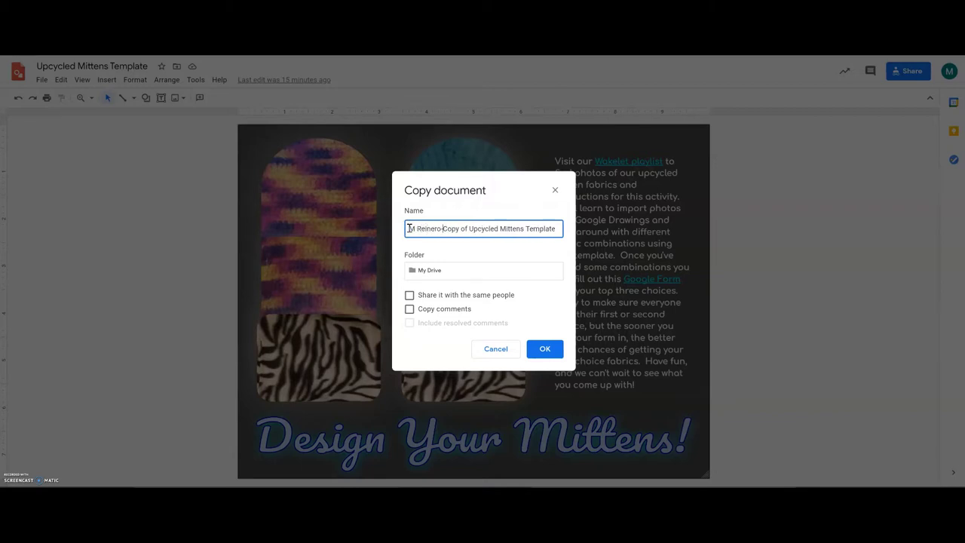
left_click(558, 349)
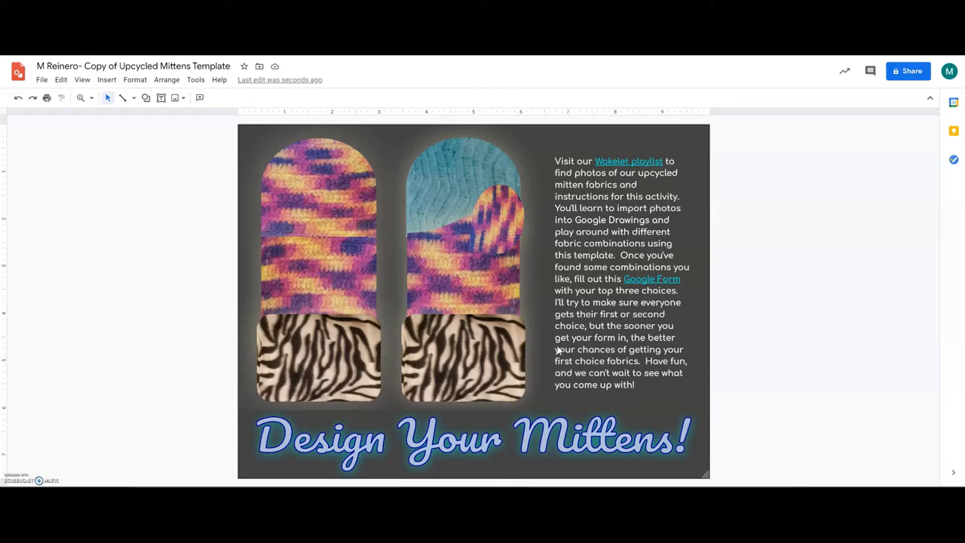
Examine the mask shape categories available for the left mitten's rounded top piece.
left_click(557, 348)
left_click(309, 170)
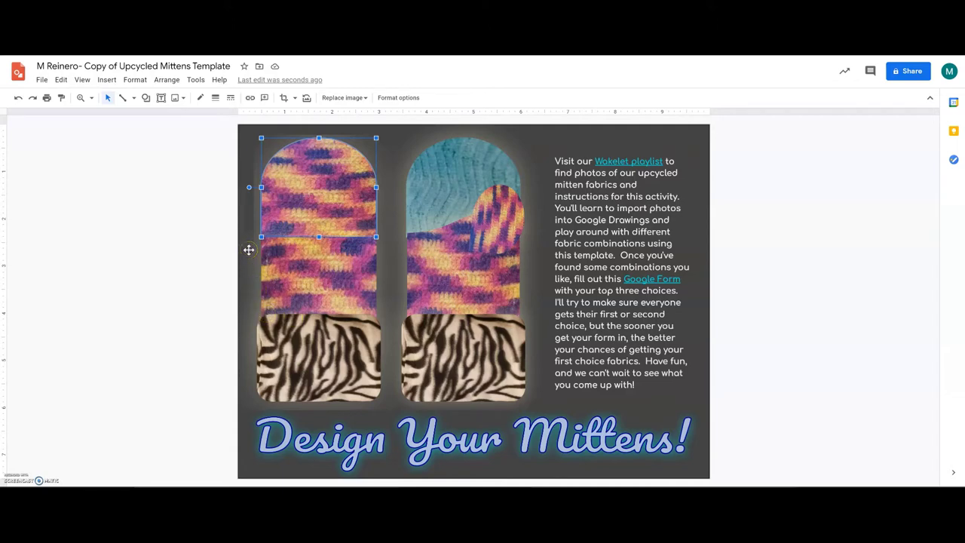
left_click(296, 99)
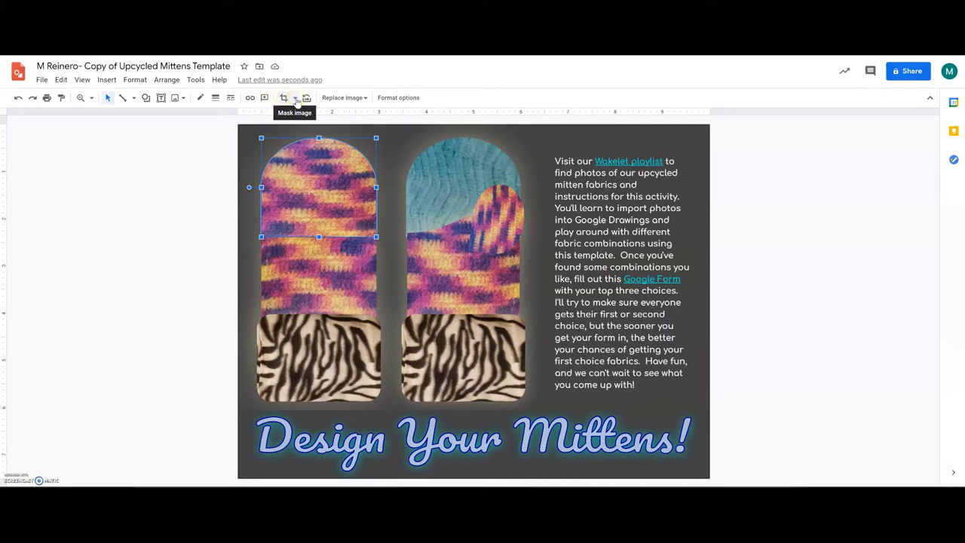
left_click(295, 99)
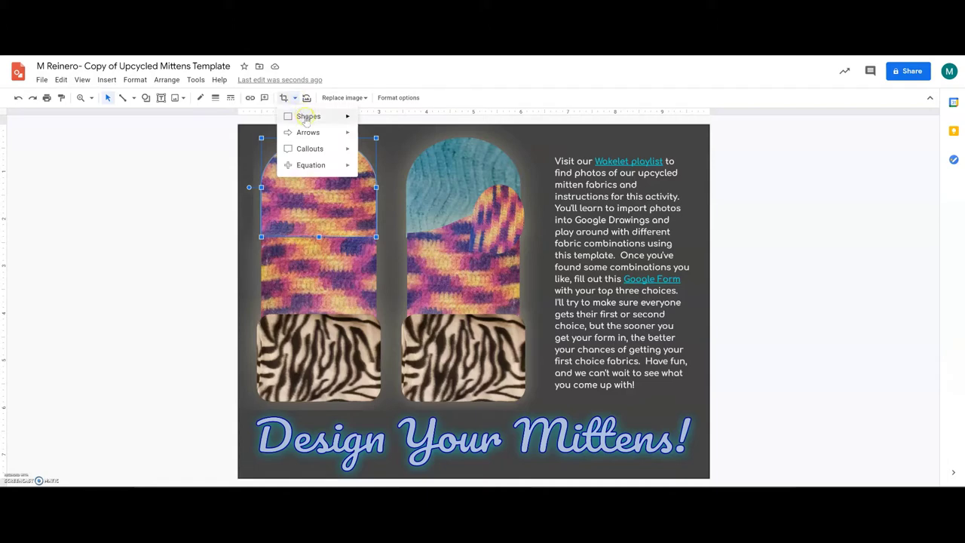
mouse_move(309, 117)
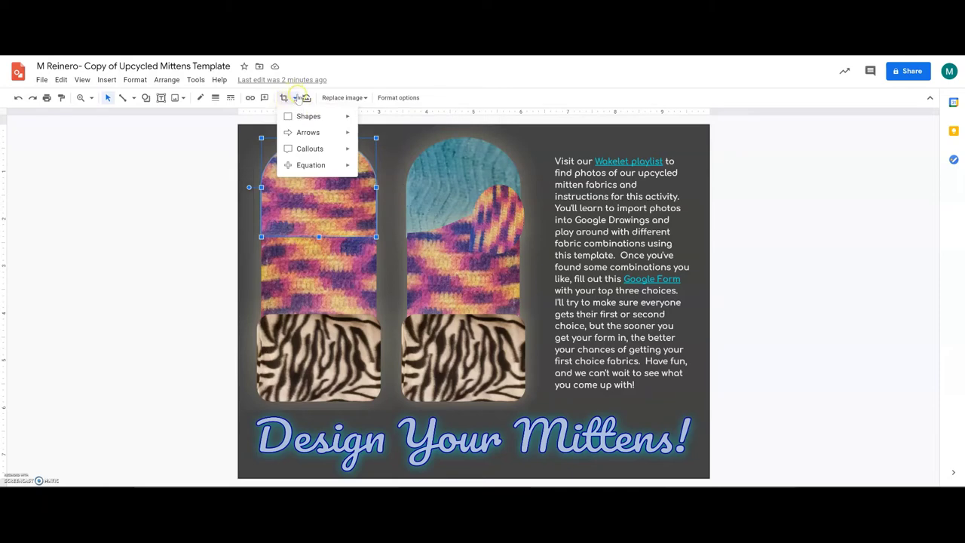
left_click(297, 98)
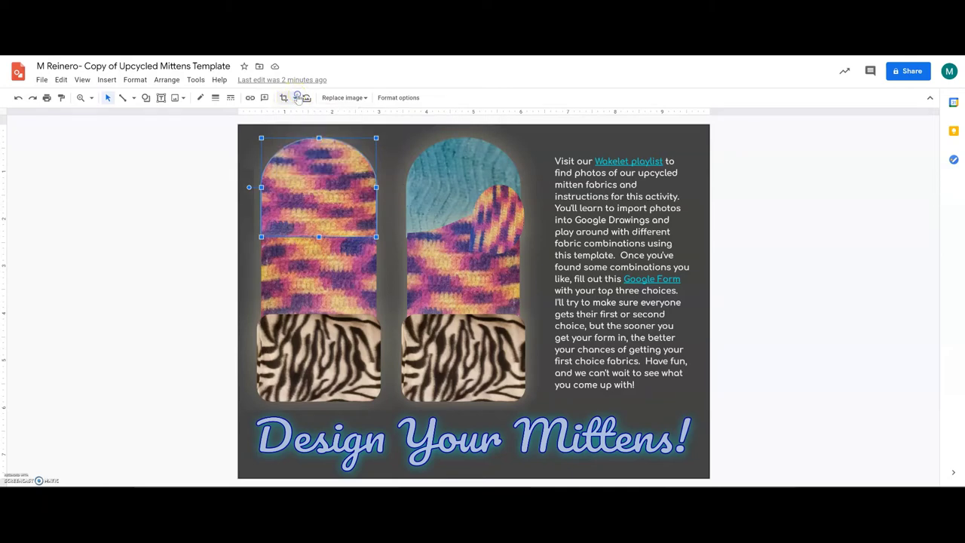
Replace the left mitten's rounded top image with the pink wool photo from the Heavy Felted Wool folder in Google Drive.
right_click(314, 181)
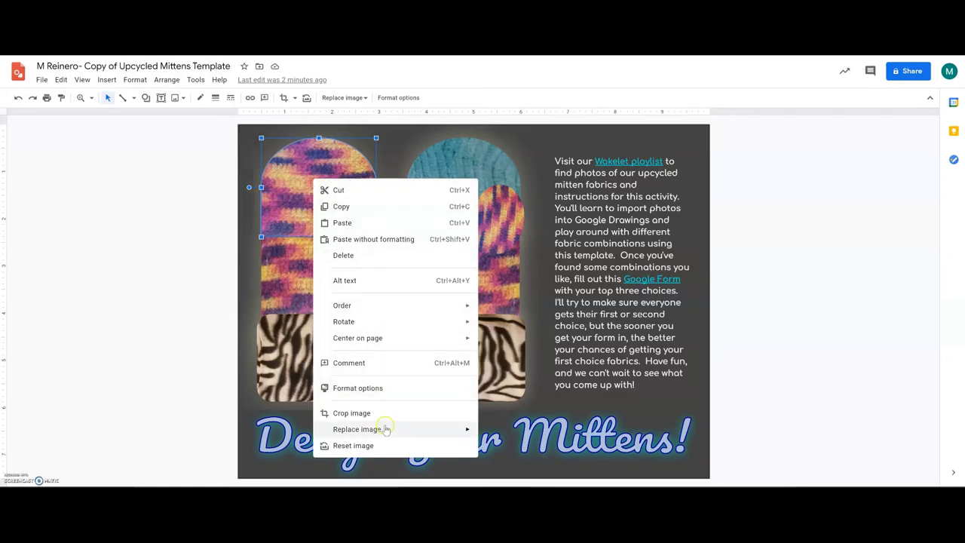
mouse_move(385, 431)
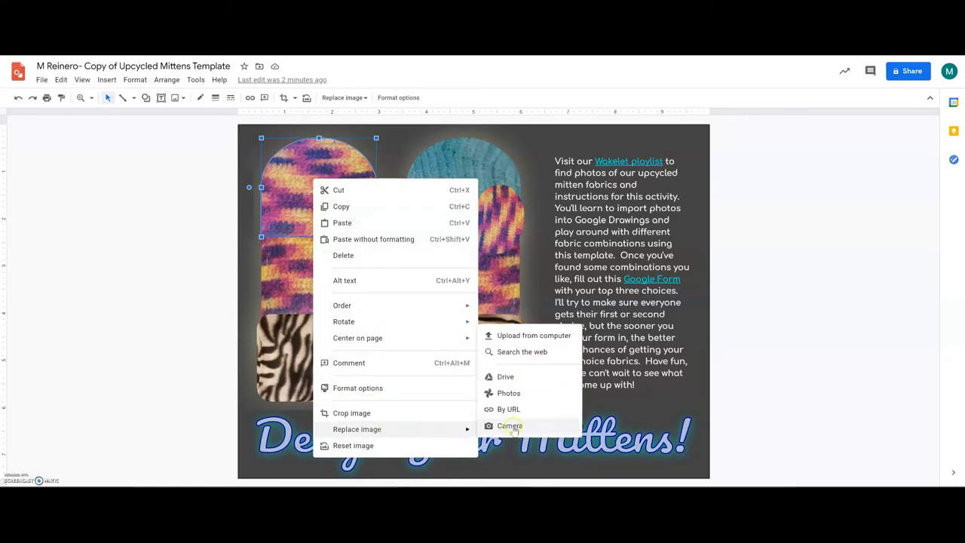
left_click(525, 378)
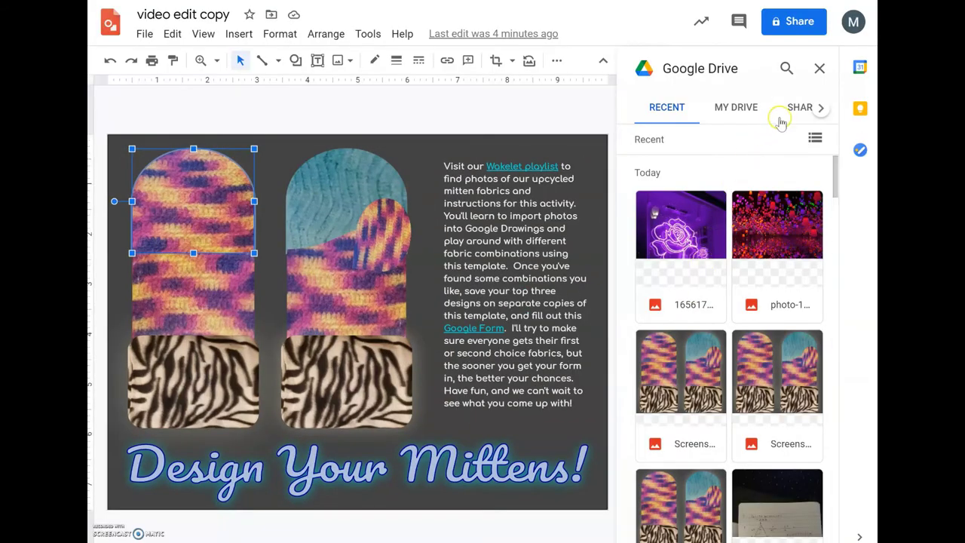
left_click(793, 109)
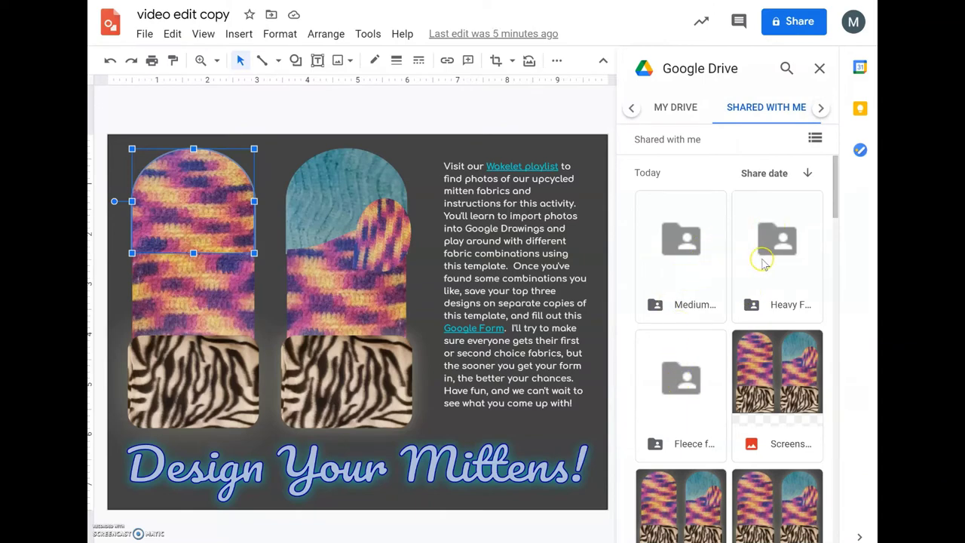
left_click(779, 264)
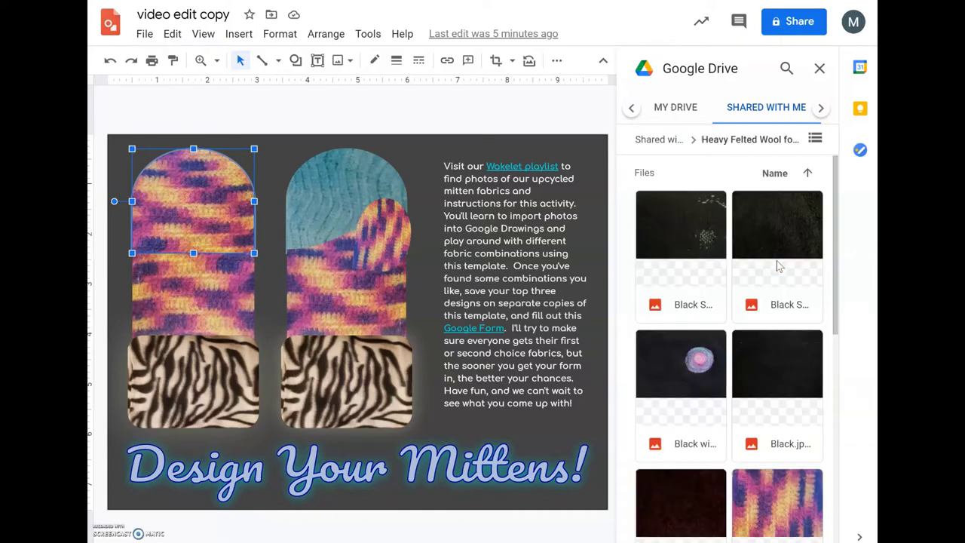
scroll(779, 266, "down", 5)
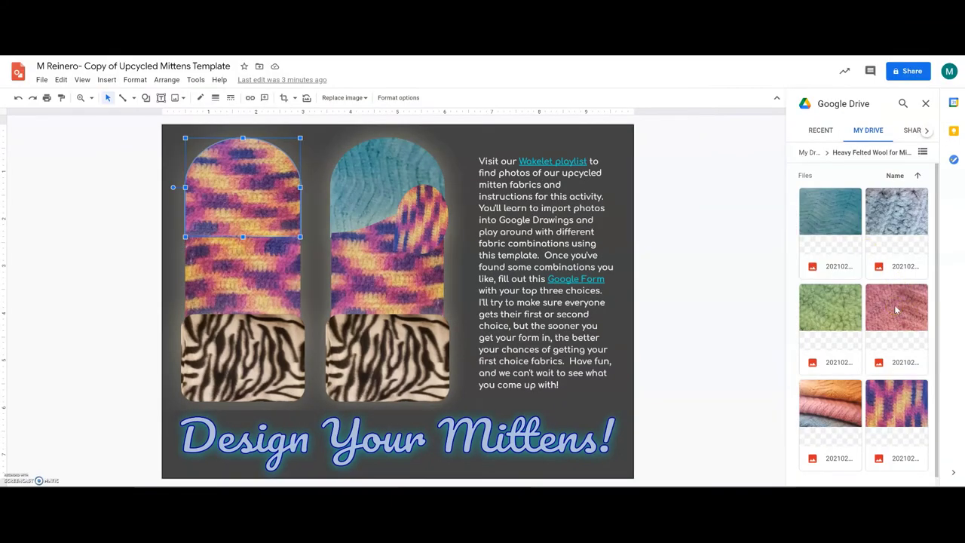
left_click(895, 309)
left_click(911, 473)
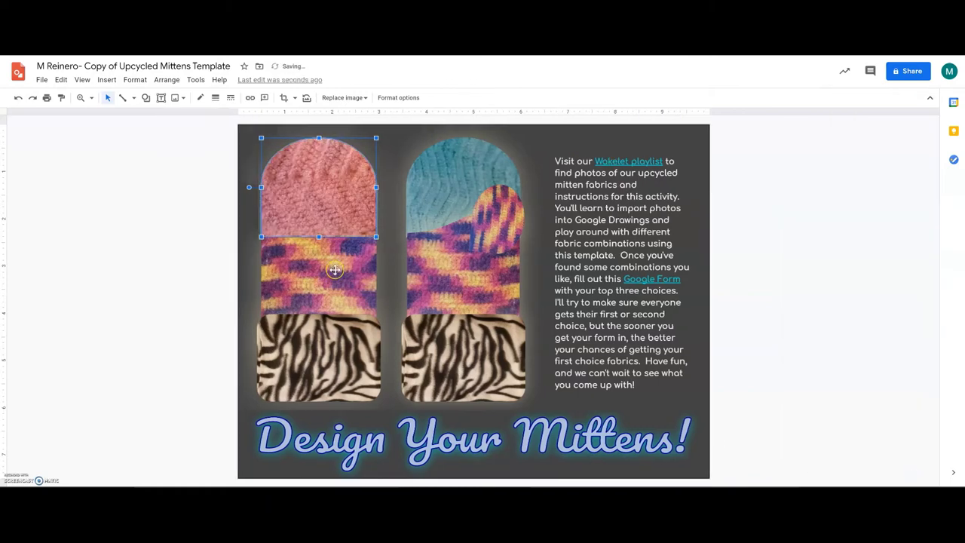
Replace the left mitten's middle image, just above the zebra cuff, with the same pink wool photo from Drive.
left_click(334, 270)
right_click(336, 272)
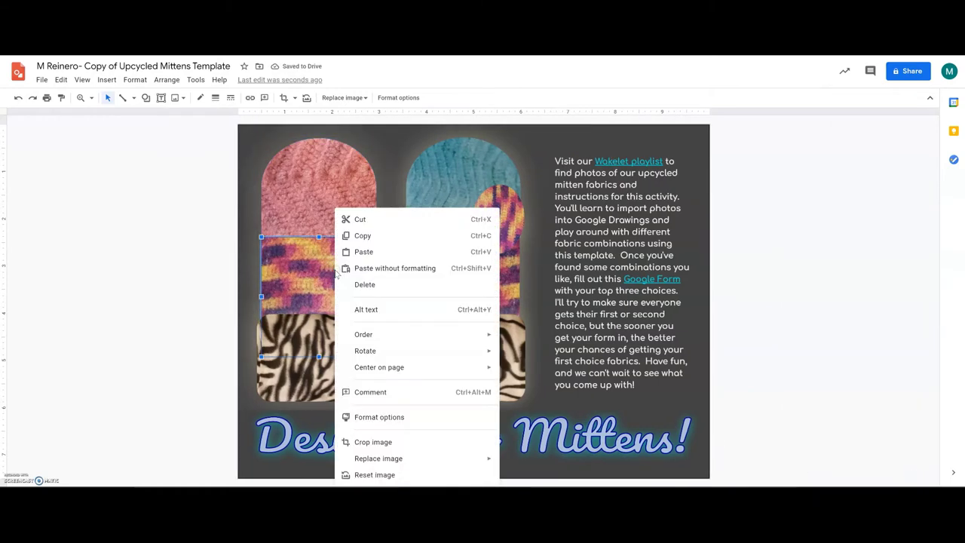
mouse_move(429, 461)
left_click(541, 423)
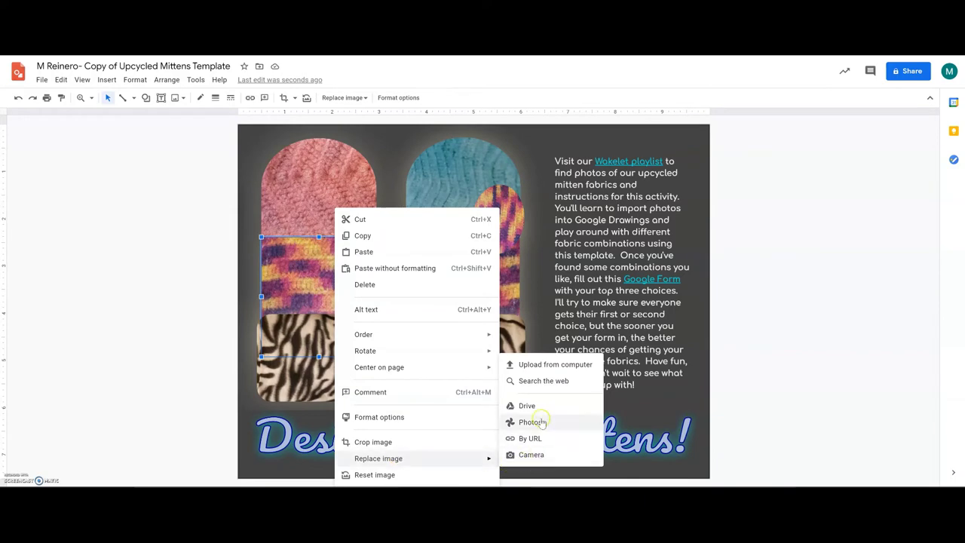
left_click(538, 406)
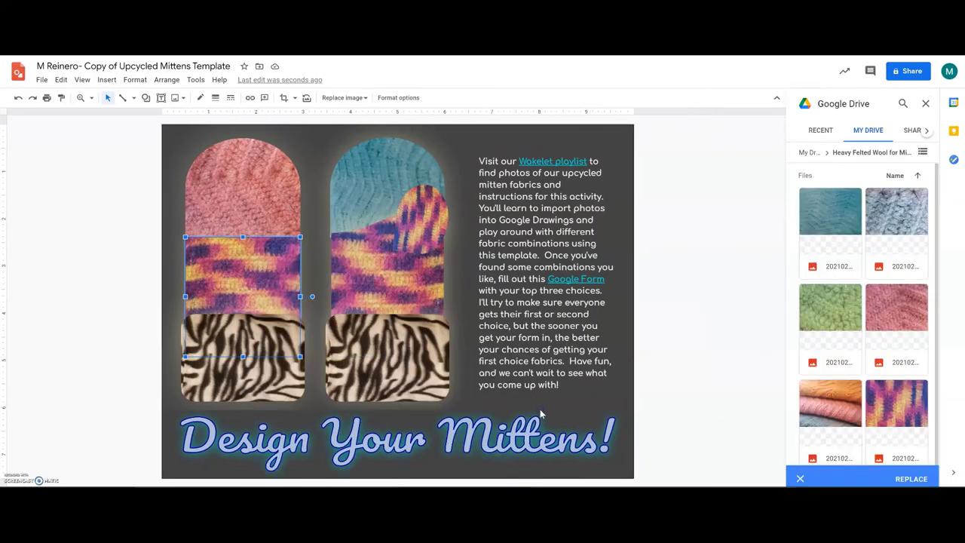
left_click(895, 306)
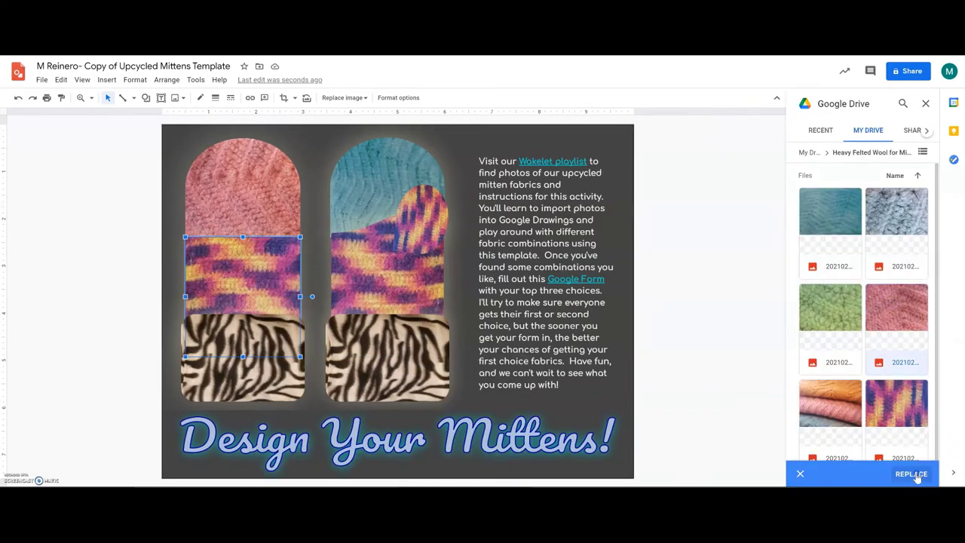
left_click(910, 473)
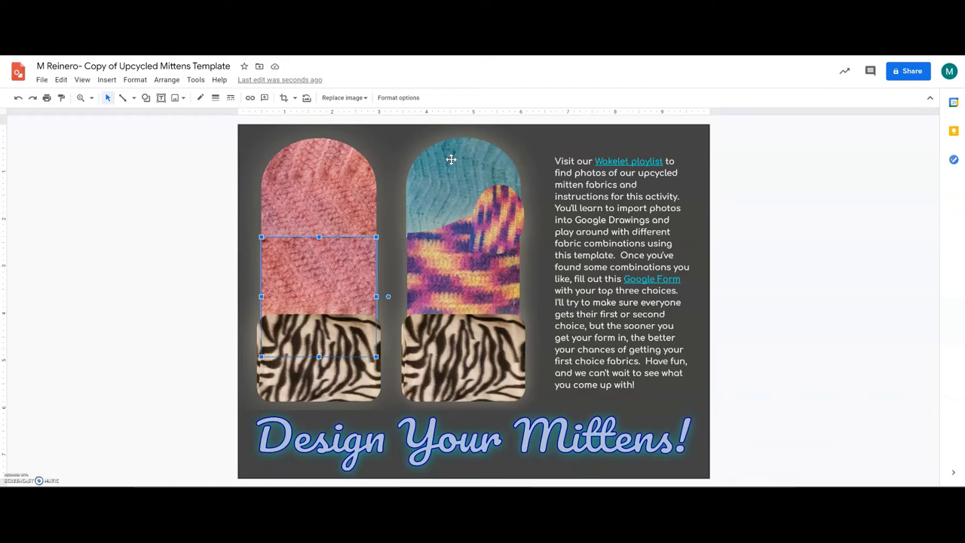
Replace the right mitten's teal top image with the green wool photo from the Heavy Felted Wool folder in Drive.
left_click(451, 159)
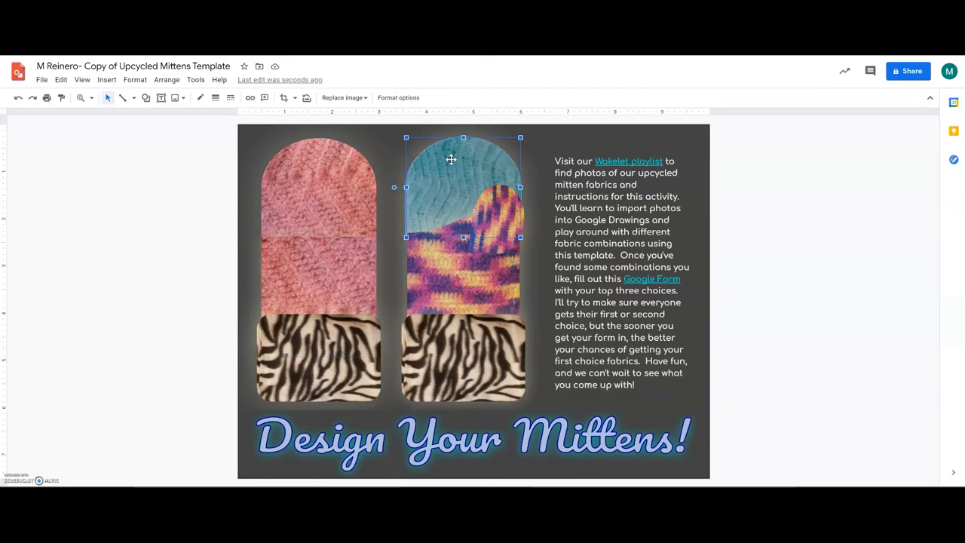
right_click(450, 159)
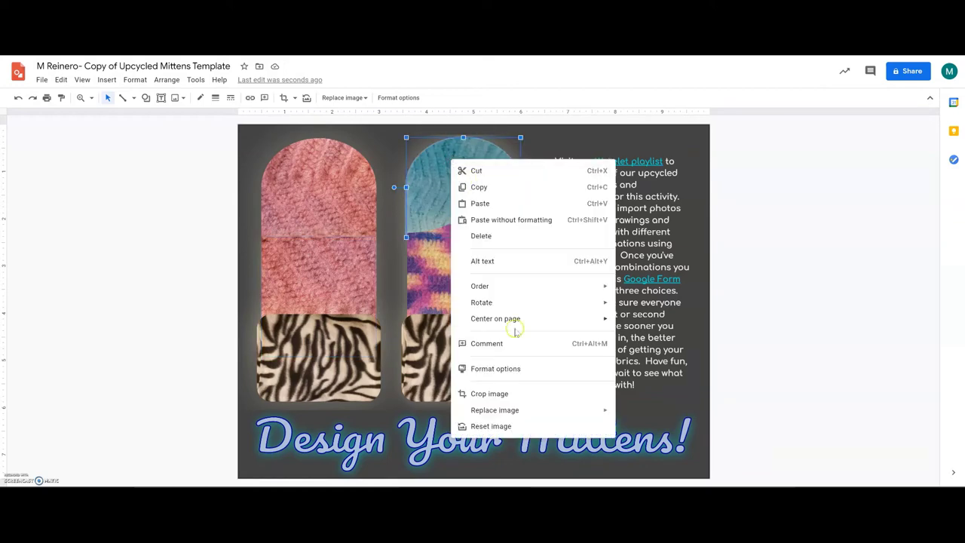
mouse_move(508, 408)
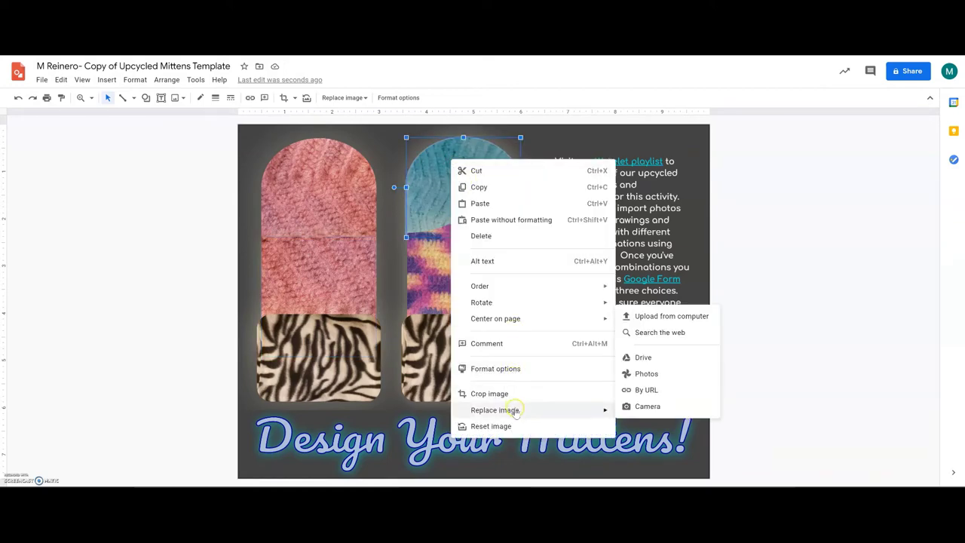
left_click(651, 359)
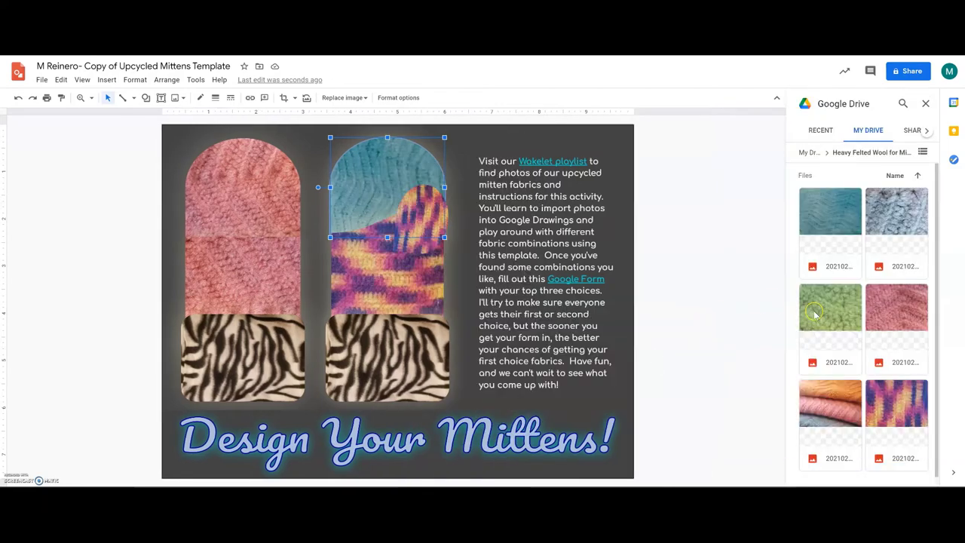
left_click(836, 304)
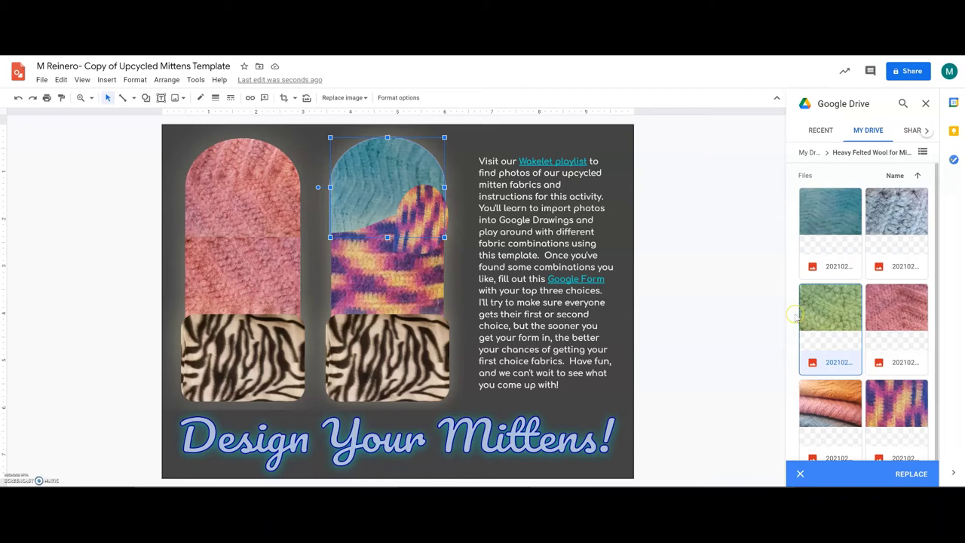
left_click(913, 475)
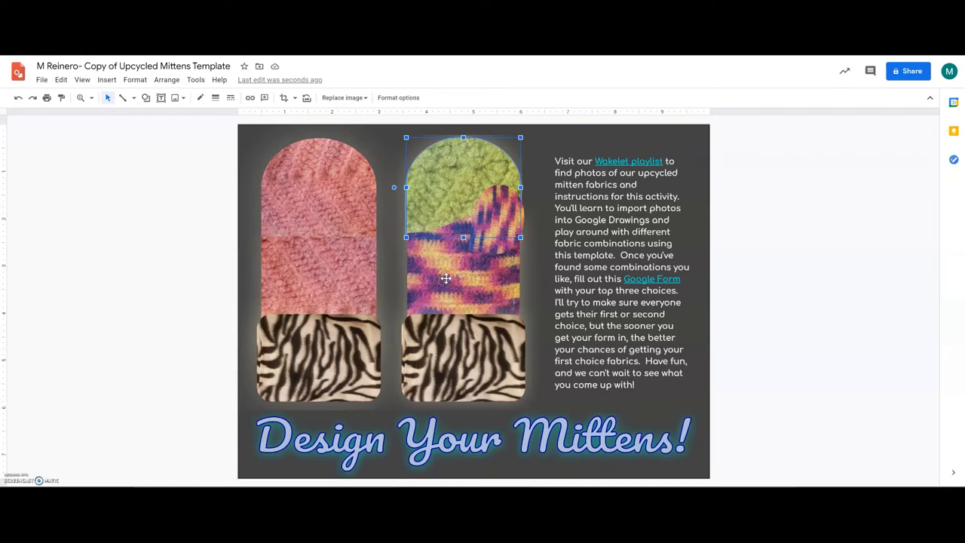
Replace the right mitten's multicolored palm image, above the zebra cuff, with the grey-blue wool photo from Drive.
left_click(445, 278)
right_click(465, 288)
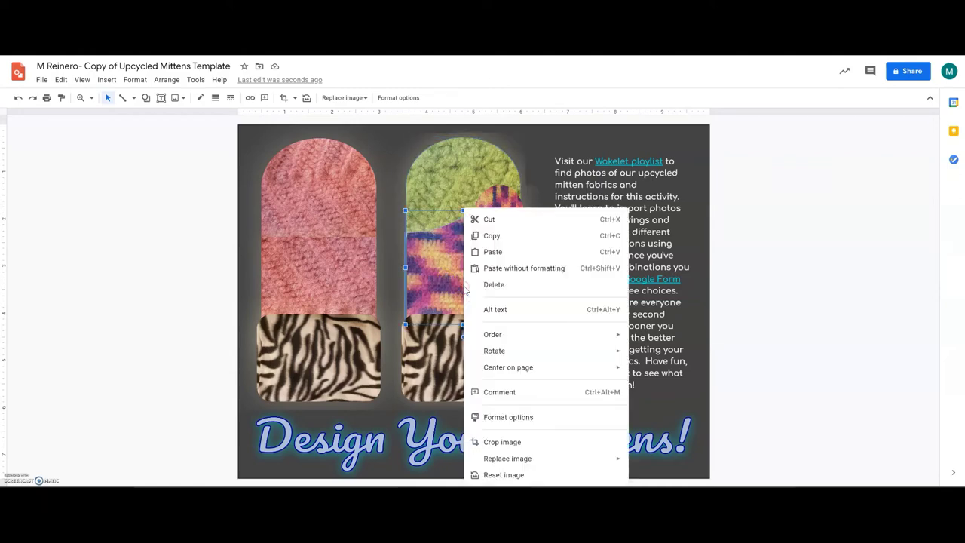
left_click(548, 459)
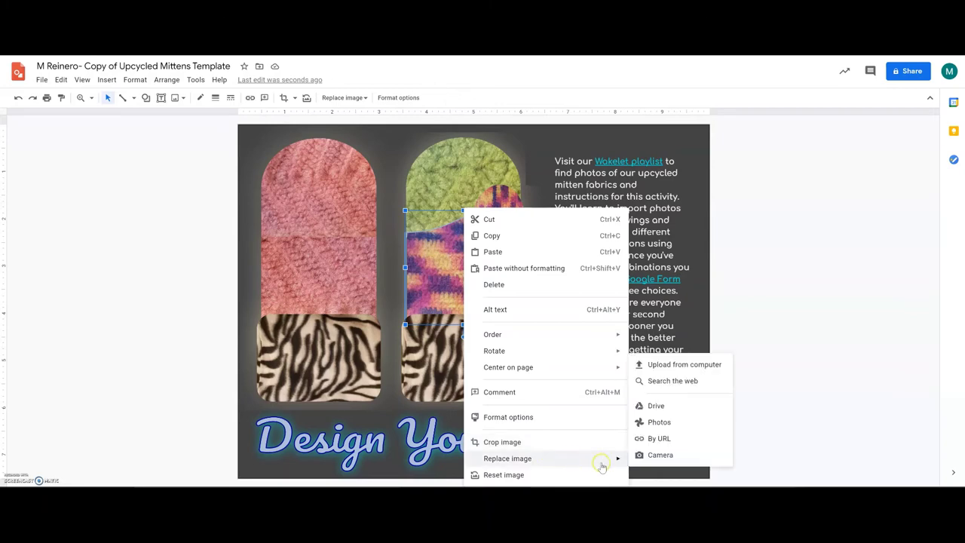
left_click(656, 405)
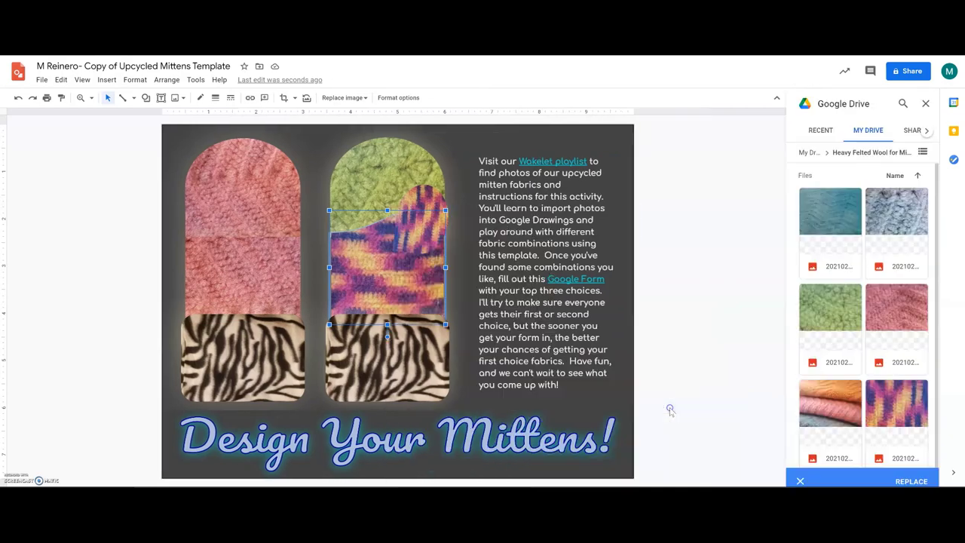
left_click(844, 211)
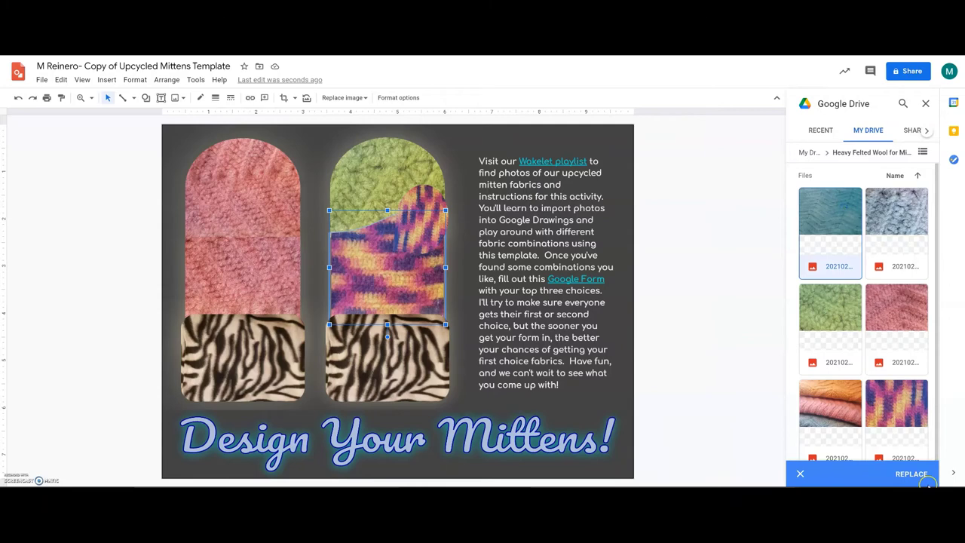
left_click(893, 220)
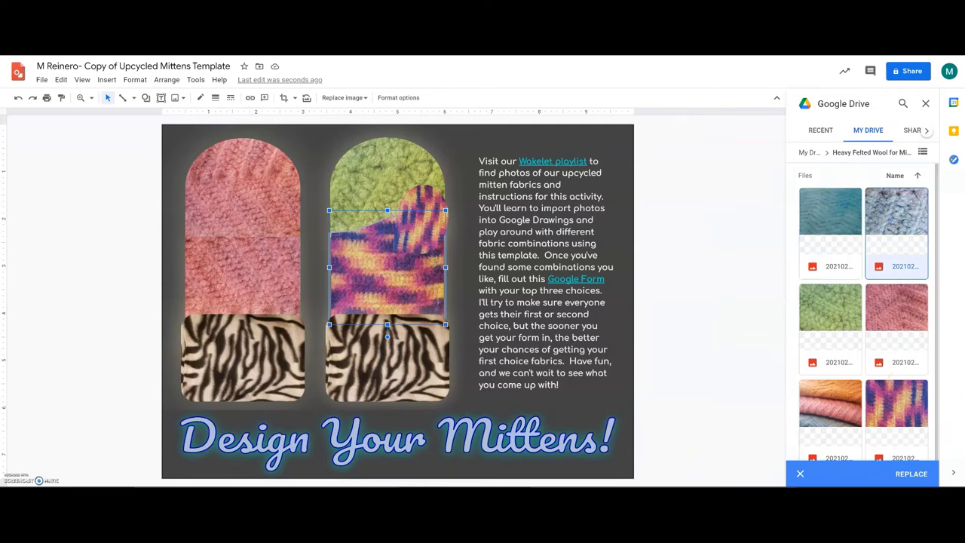
left_click(915, 474)
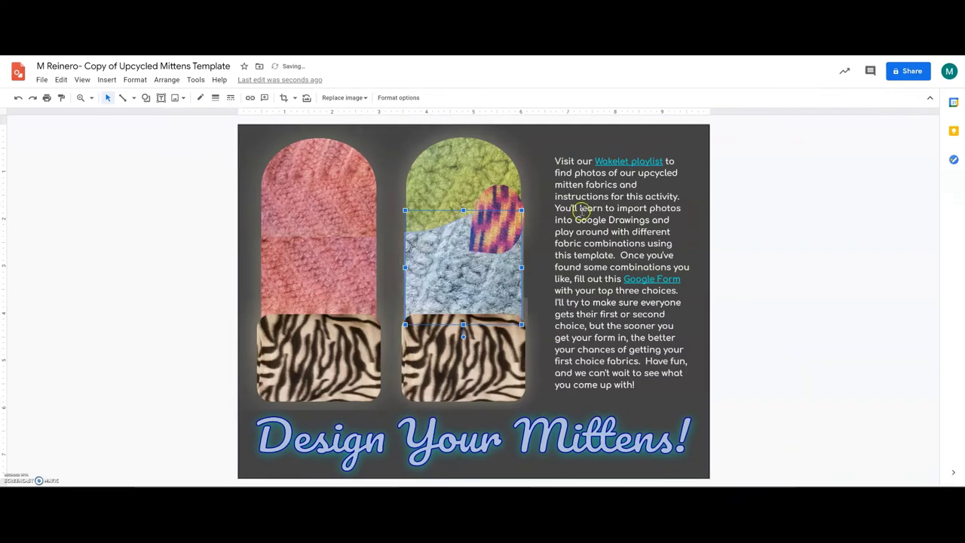
Replace the right mitten's multicolored thumb image with the grey-blue wool photo from the Heavy Felted Wool folder in Drive.
left_click(494, 195)
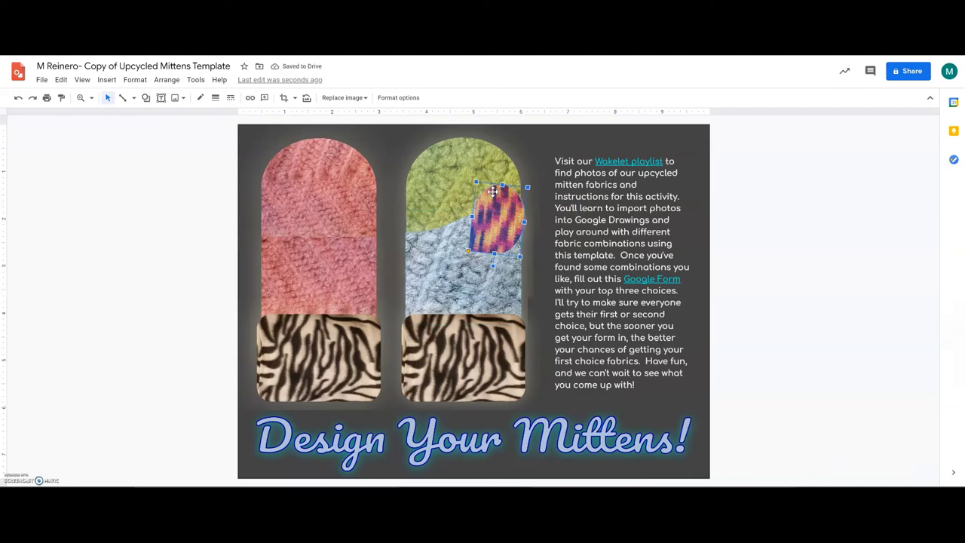
right_click(497, 208)
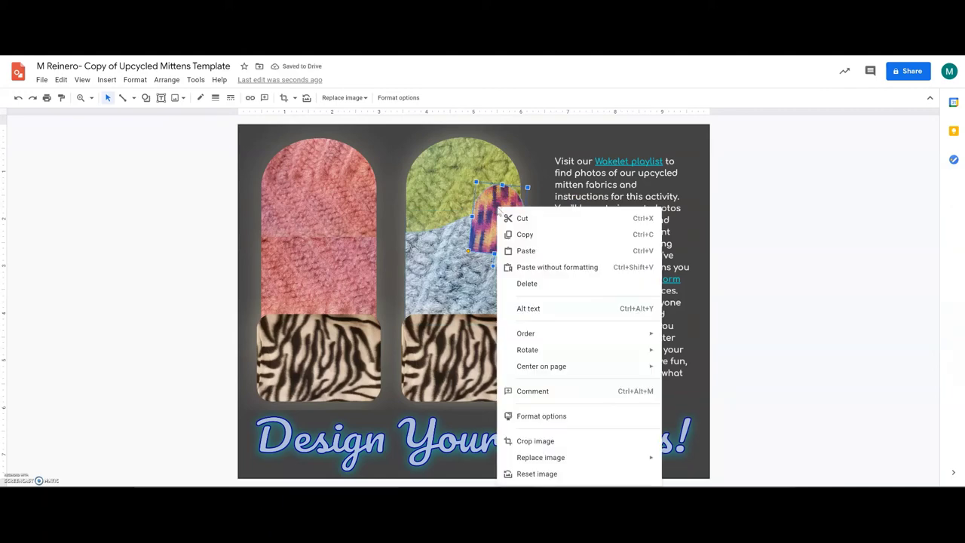
mouse_move(572, 340)
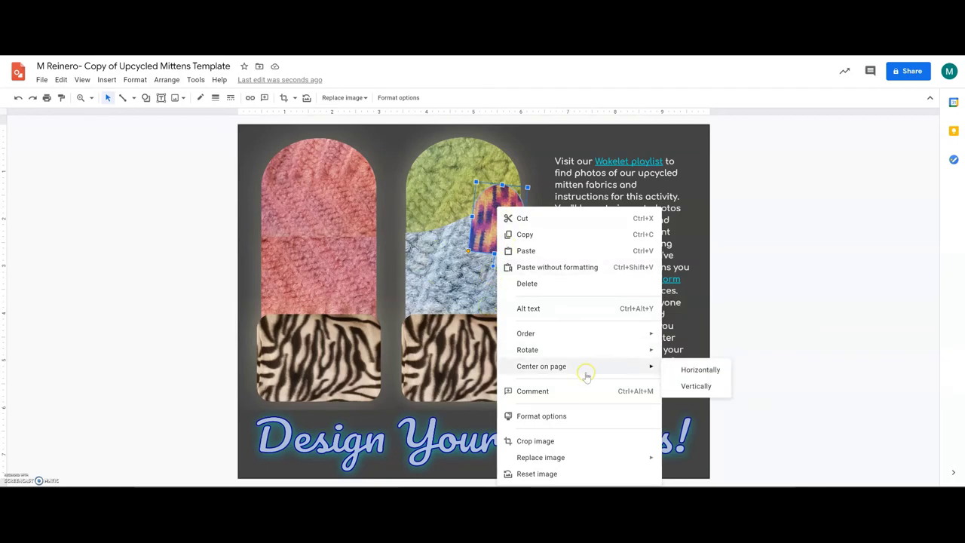
mouse_move(567, 457)
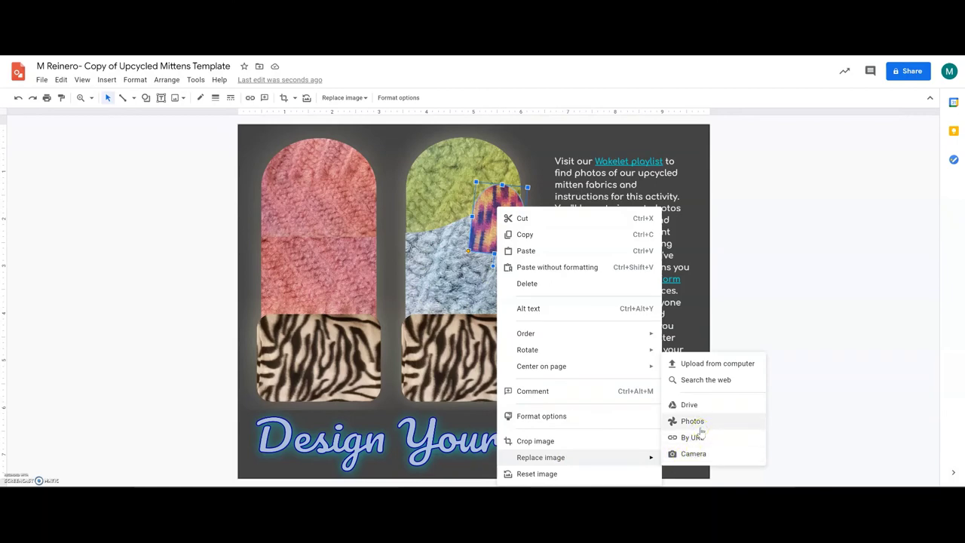
left_click(704, 423)
left_click(714, 409)
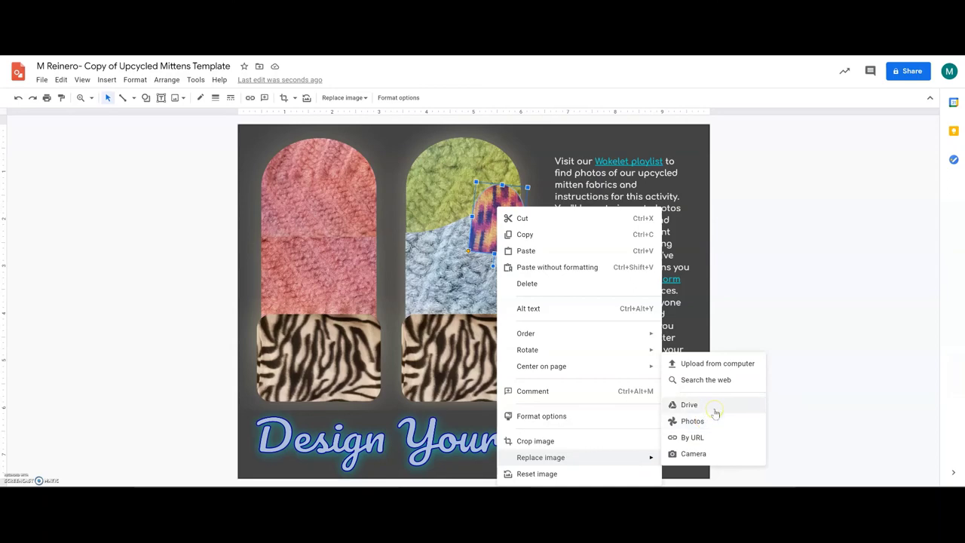
left_click(715, 413)
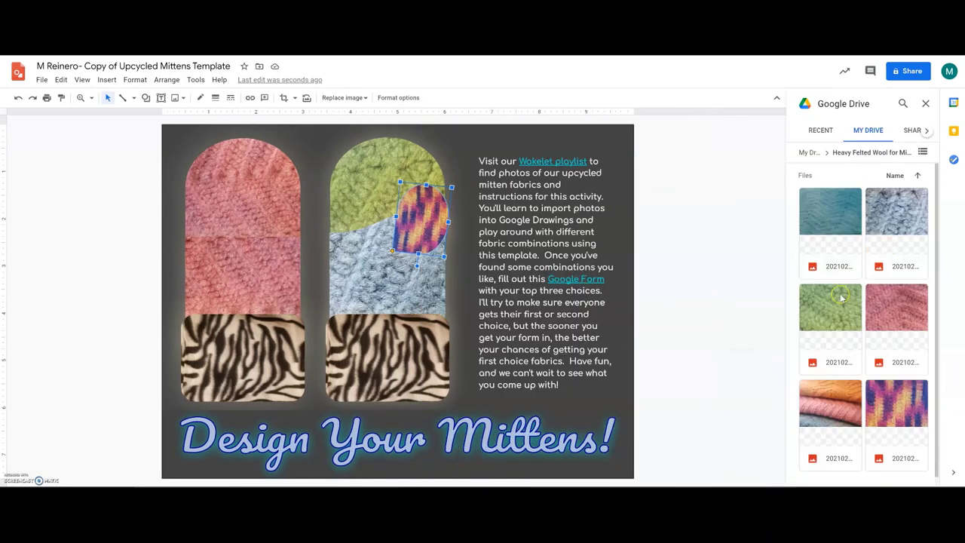
left_click(904, 220)
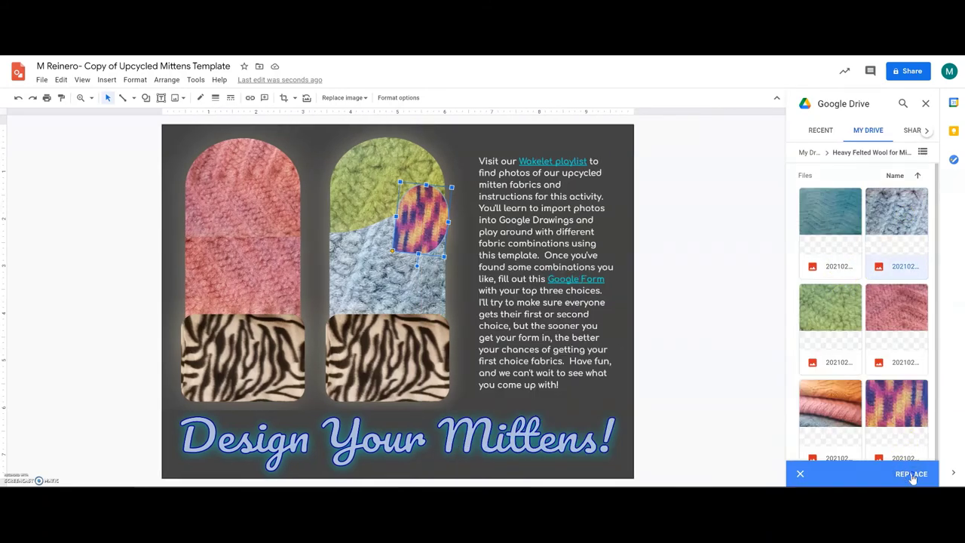
left_click(910, 476)
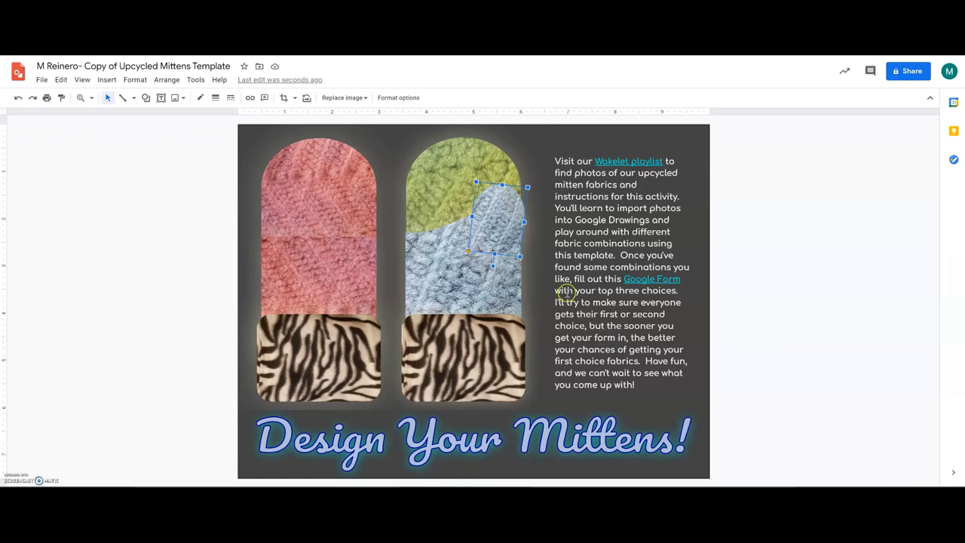
left_click(42, 79)
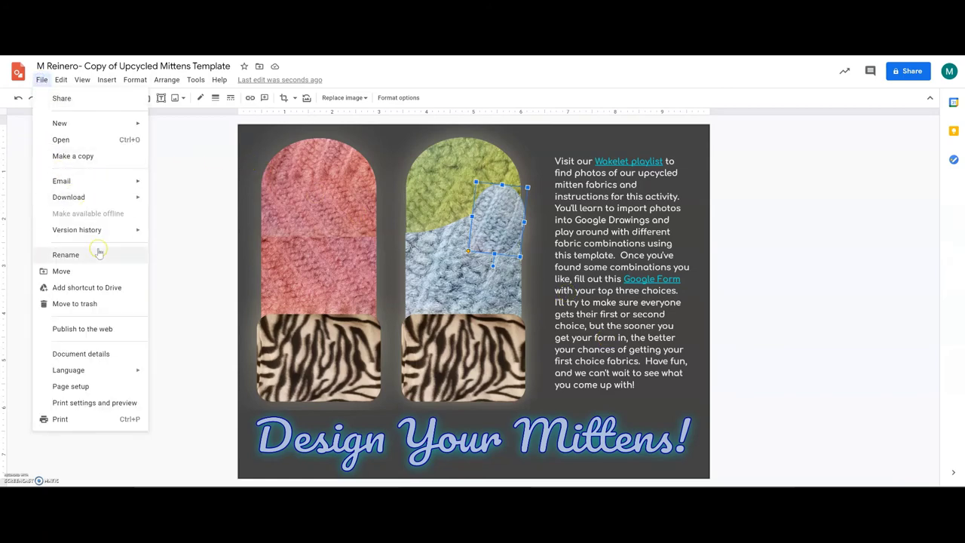
mouse_move(98, 230)
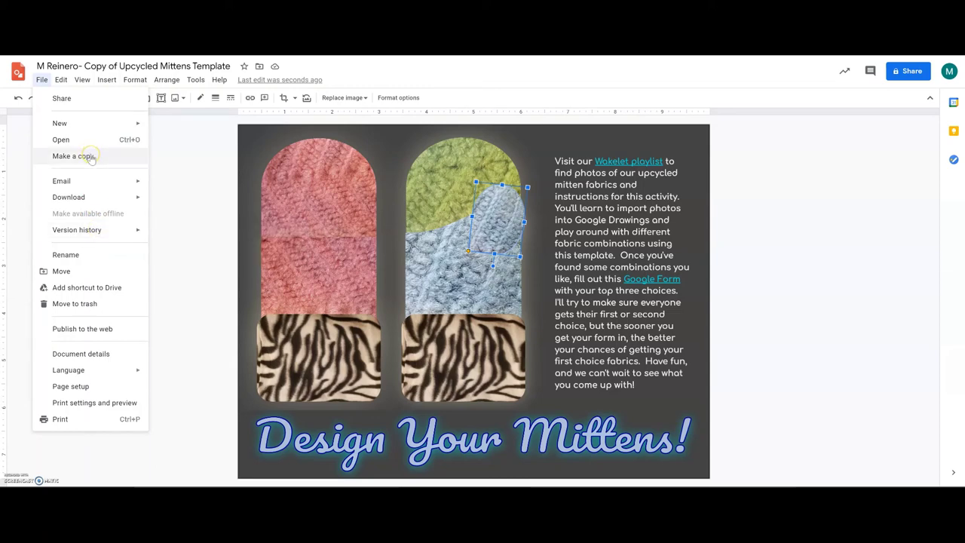
left_click(783, 226)
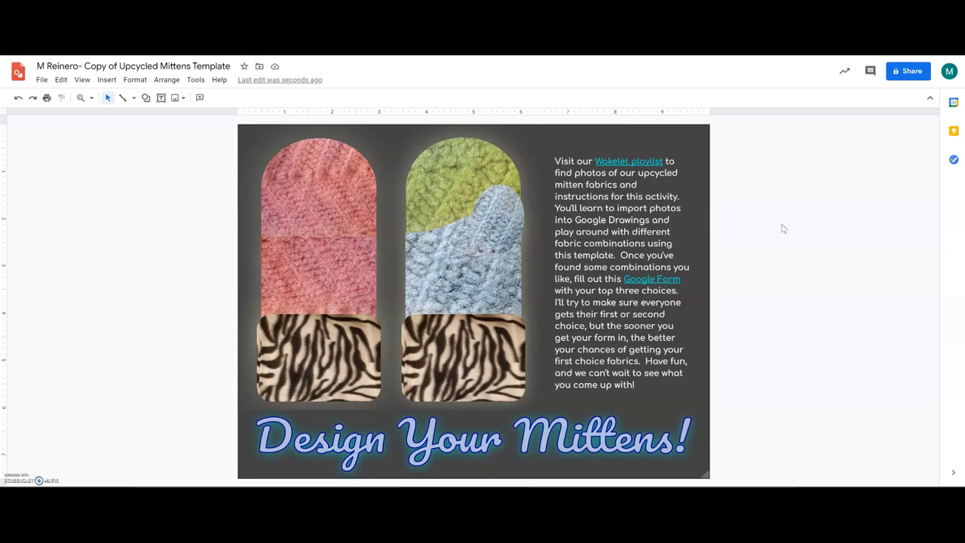
left_click(815, 277)
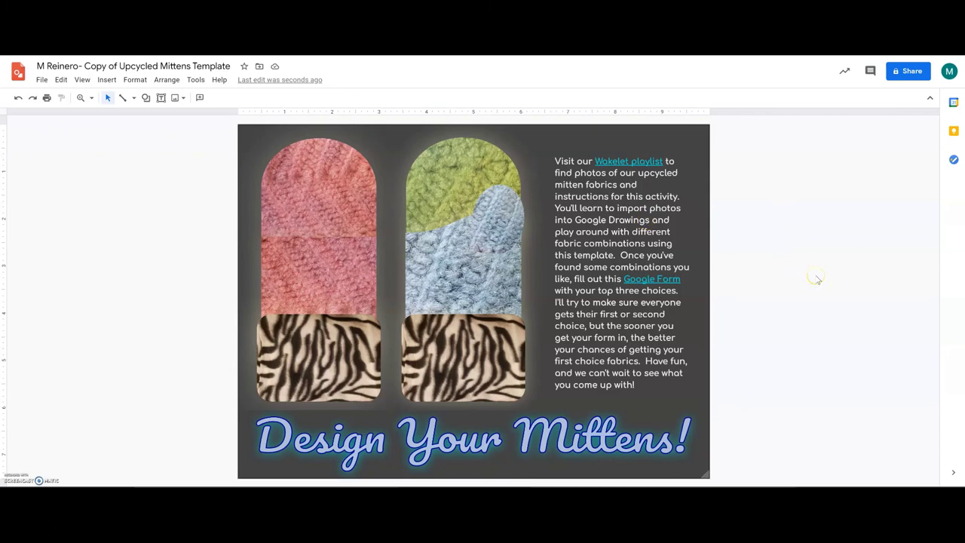